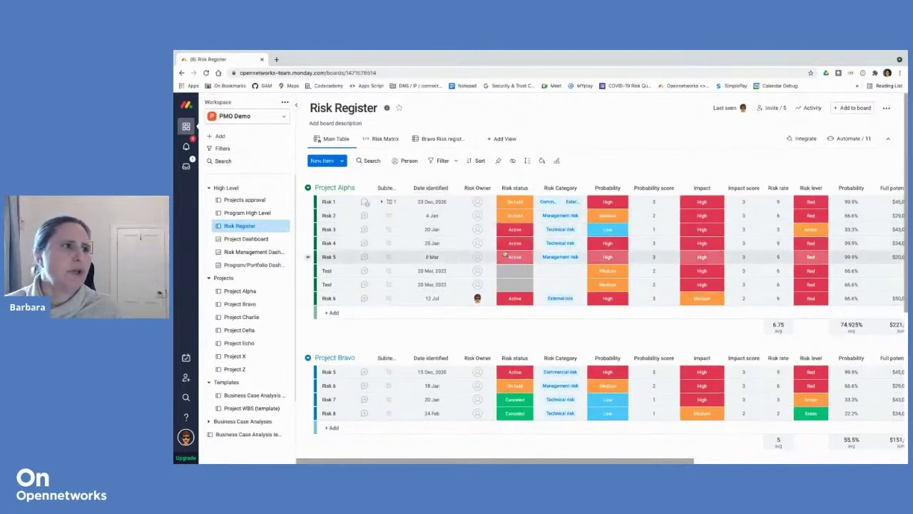
Create the item 'Risk 7' in the Project Alpha group and view its owner's contact details.
scroll(504, 254, "down", 1)
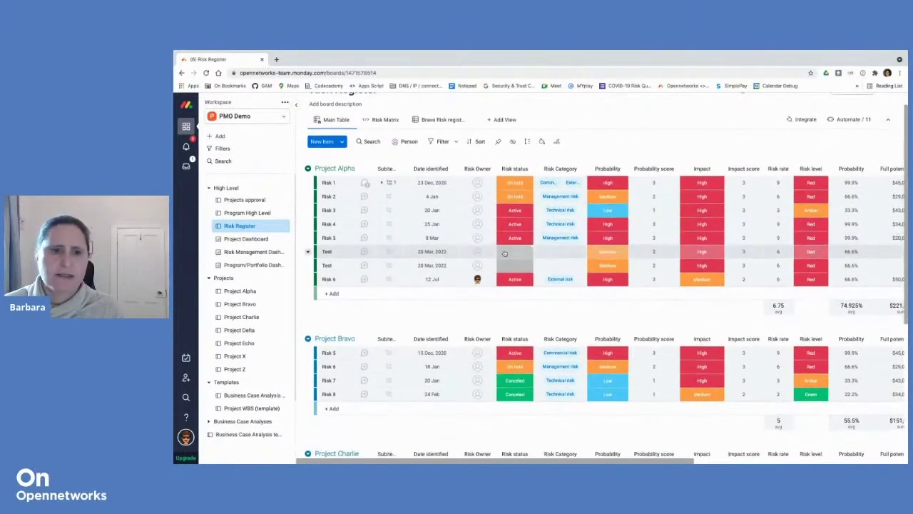
scroll(504, 254, "down", 5)
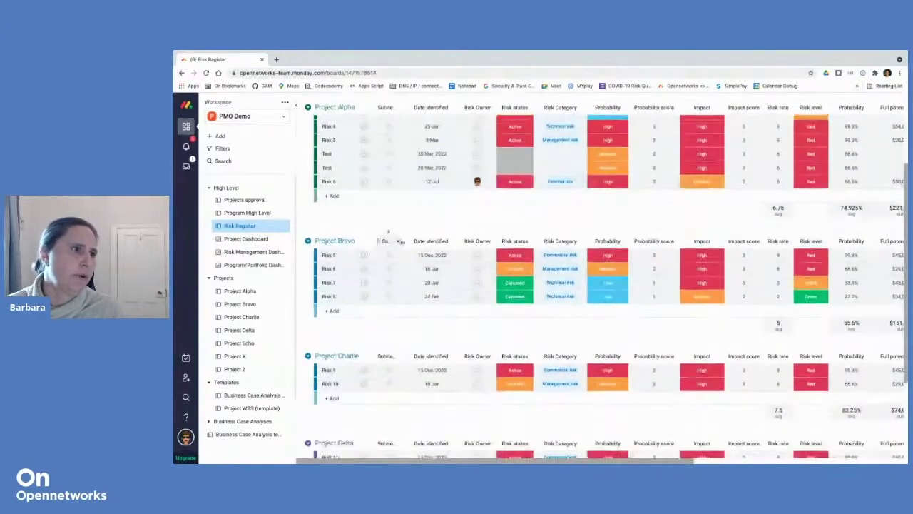
scroll(393, 242, "down", 3)
scroll(403, 264, "up", 4)
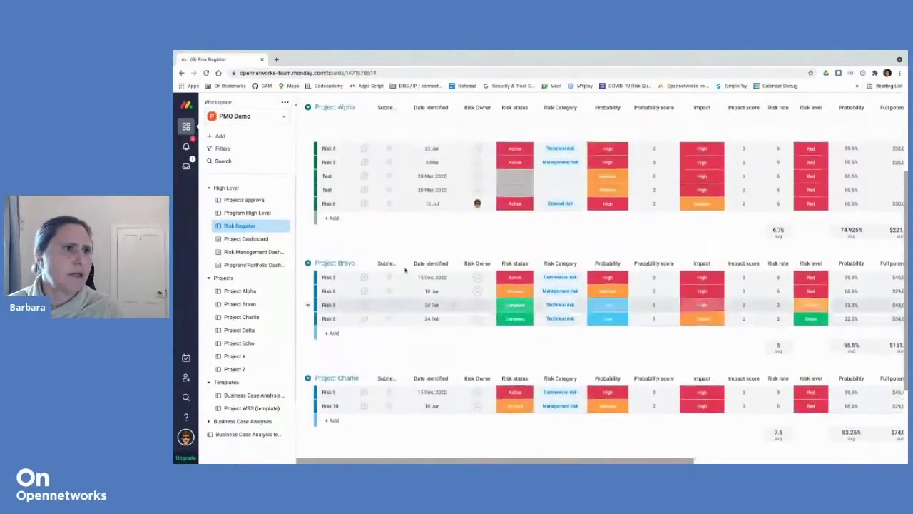
scroll(404, 269, "up", 5)
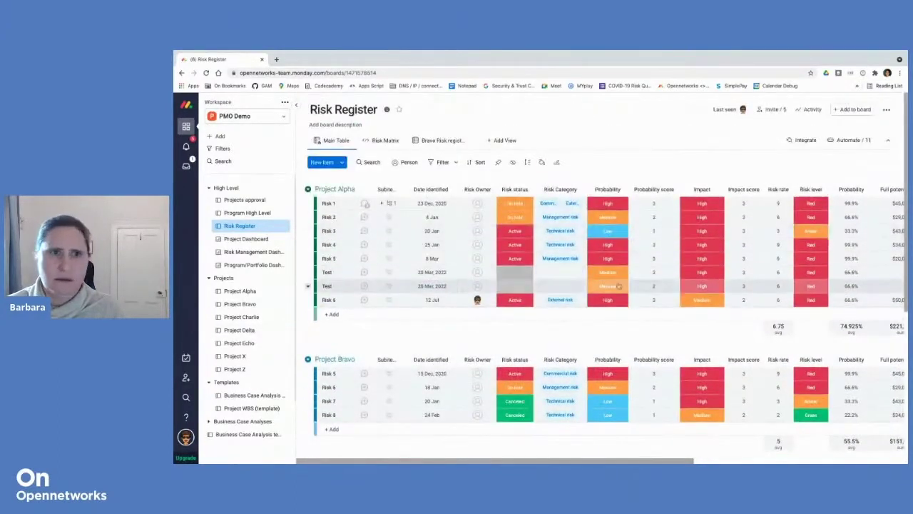
left_click(333, 313)
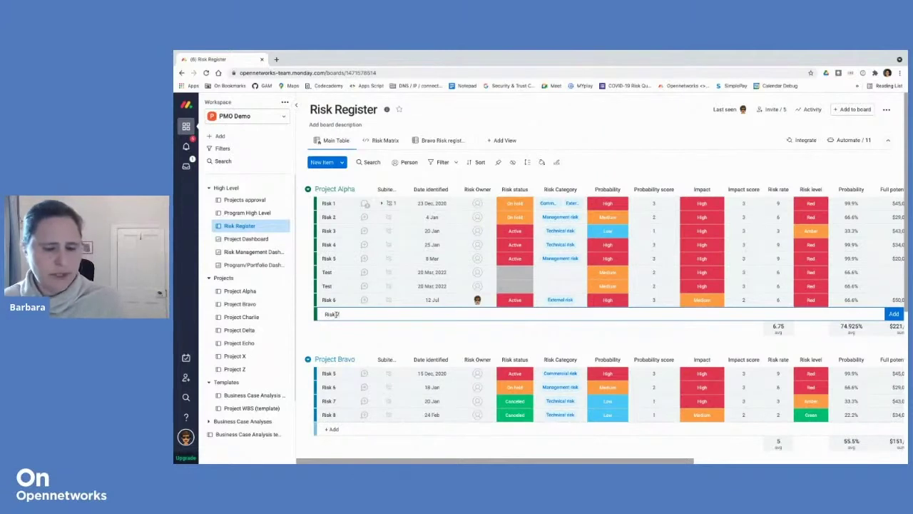
key("Return")
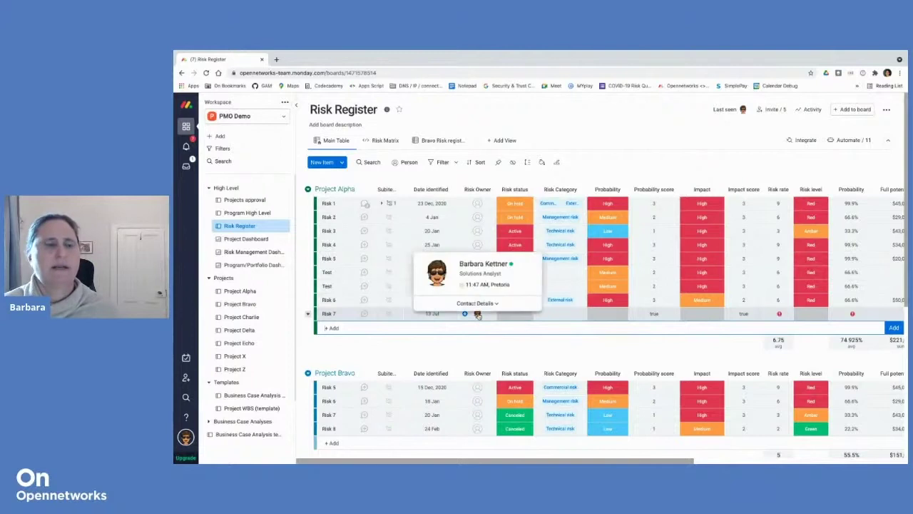
left_click(478, 304)
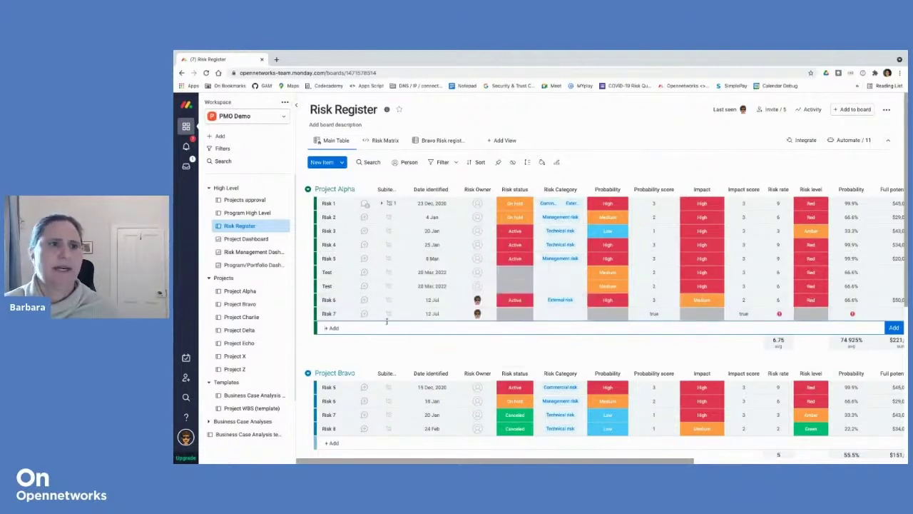
Set Risk 7's status to Active and its category to Technical risk.
left_click(514, 313)
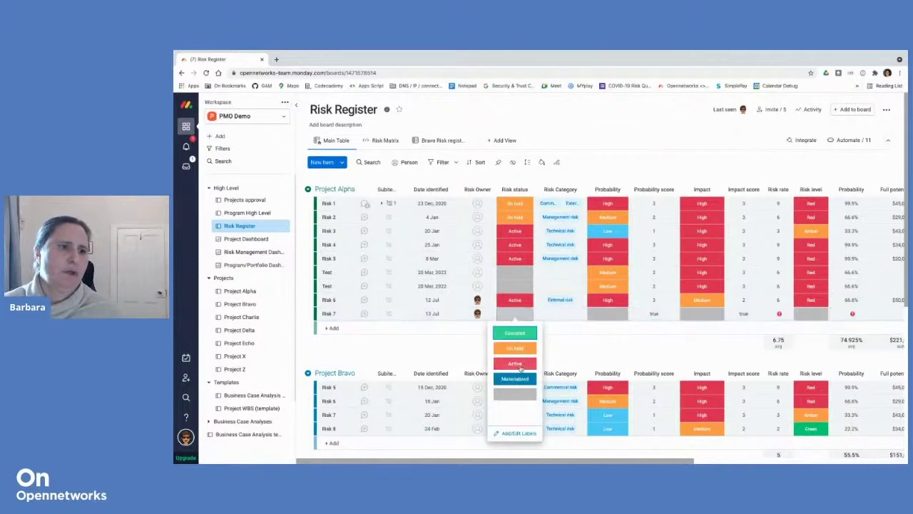
left_click(520, 365)
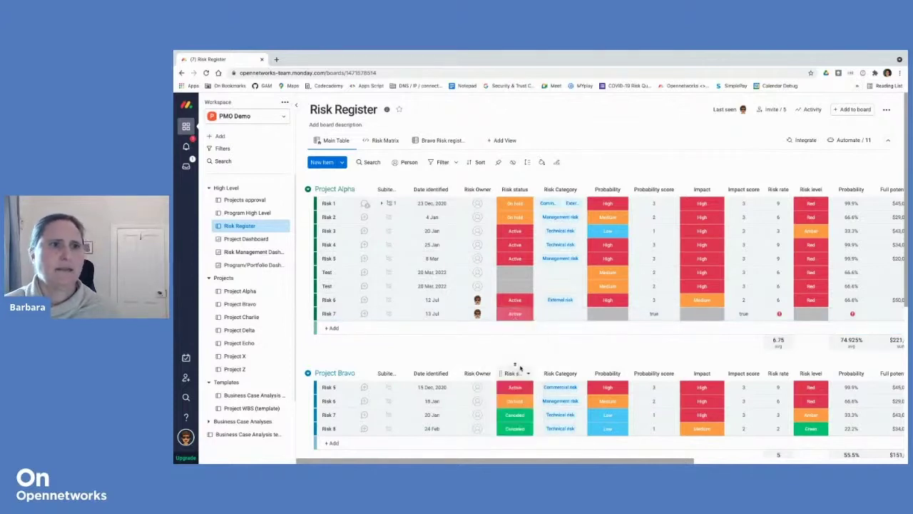
left_click(560, 315)
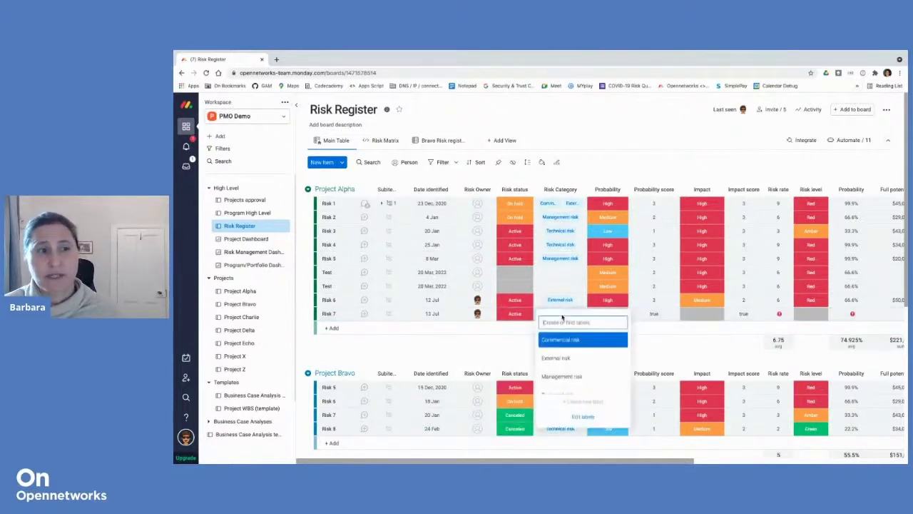
scroll(578, 378, "down", 1)
left_click(569, 387)
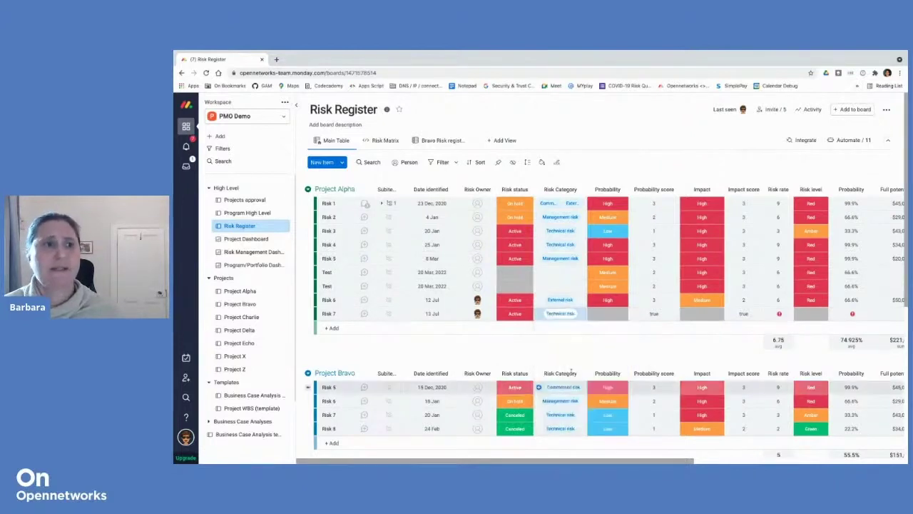
Set Risk 7's probability to High and impact to Medium.
left_click(610, 314)
left_click(608, 332)
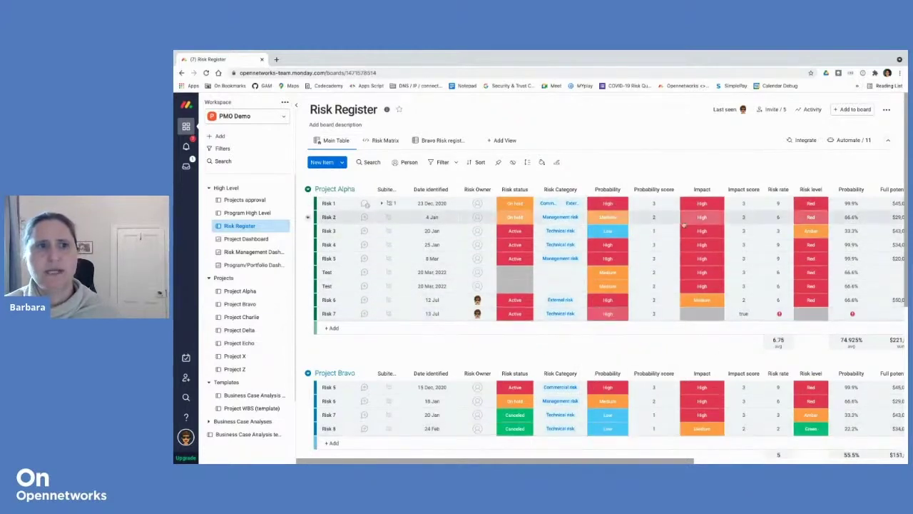
left_click(708, 316)
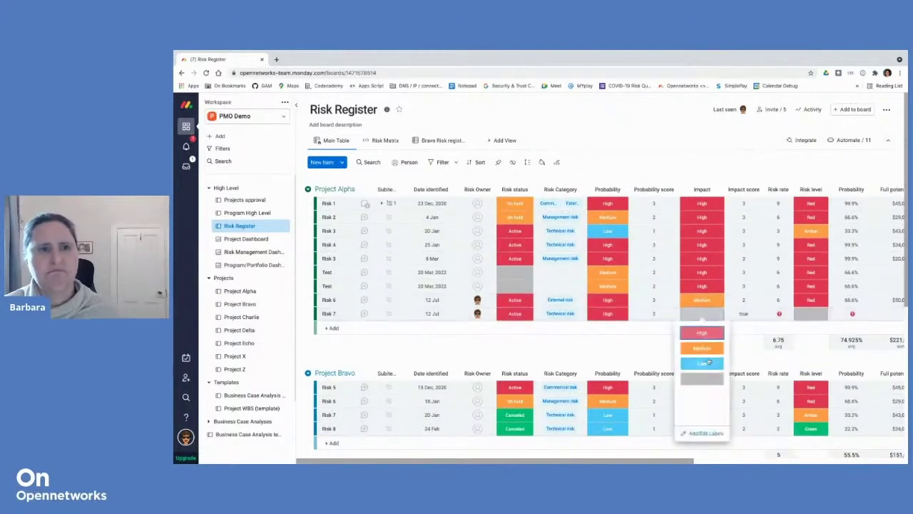
left_click(703, 348)
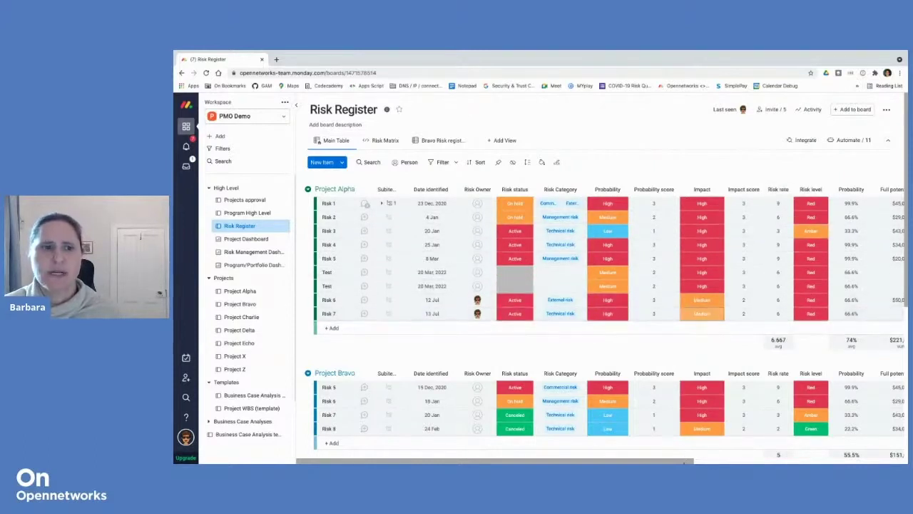
left_click_drag(685, 463, 766, 462)
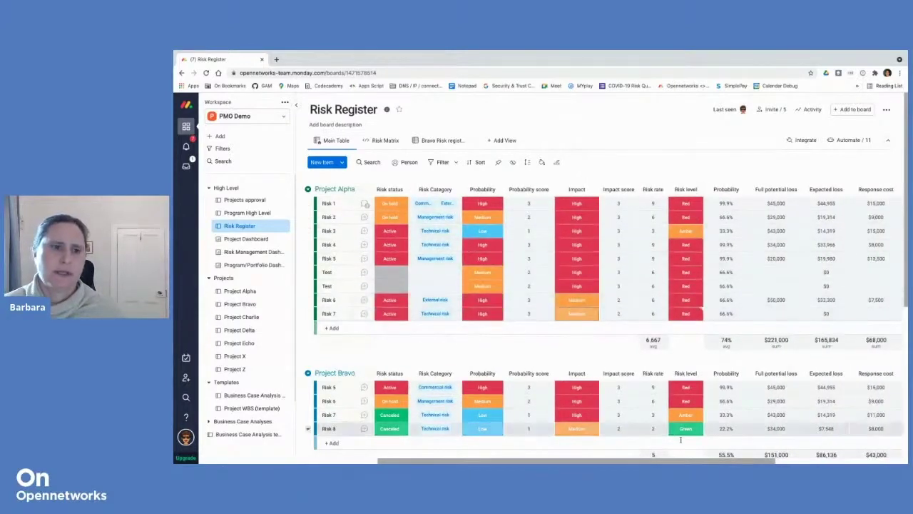
left_click(685, 314)
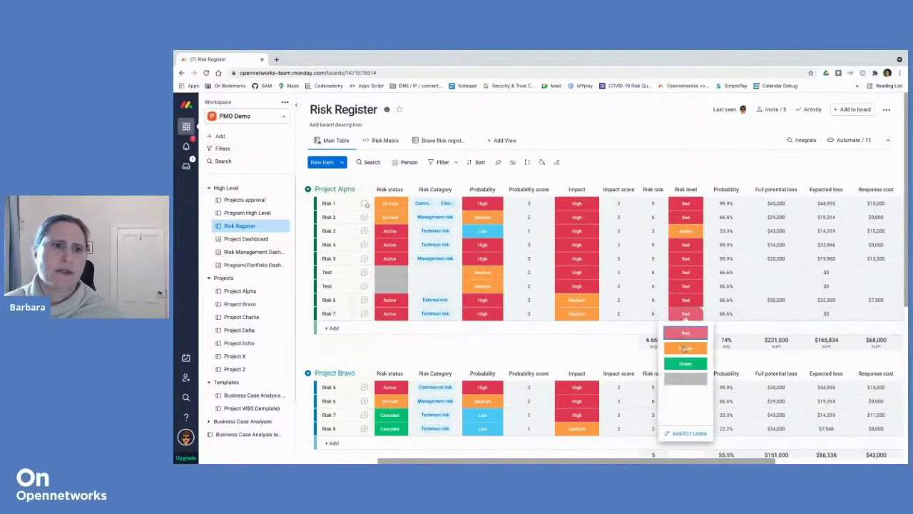
left_click(751, 223)
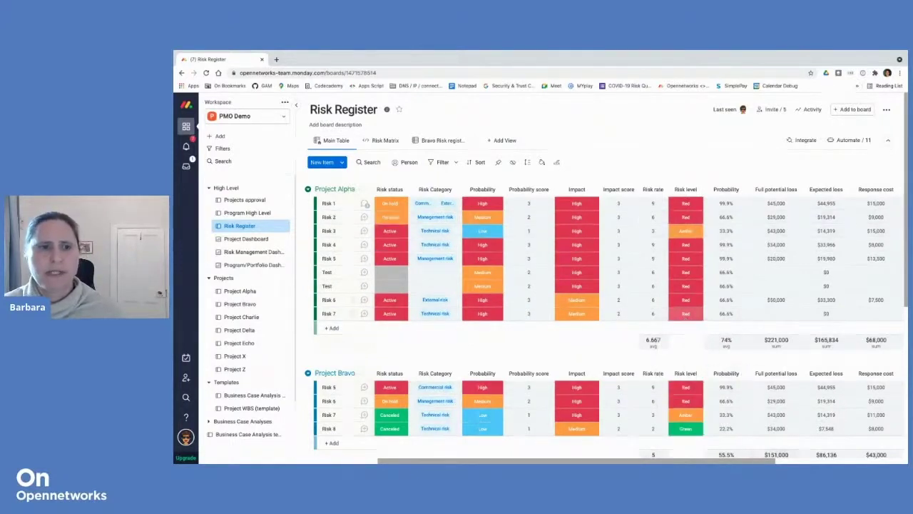
scroll(648, 332, "right", 5)
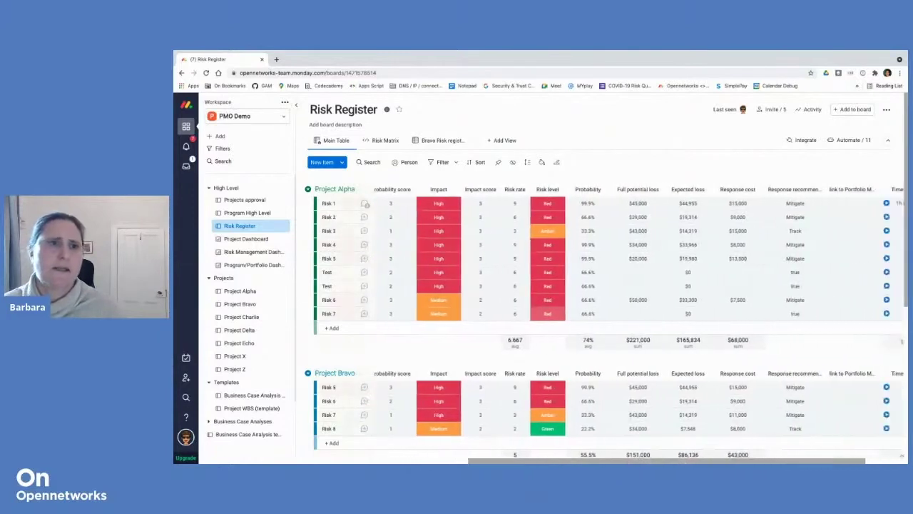
Enter Risk 7's full potential loss of 70000 and response cost of 10,000, then check the recommendation formula.
left_click(644, 313)
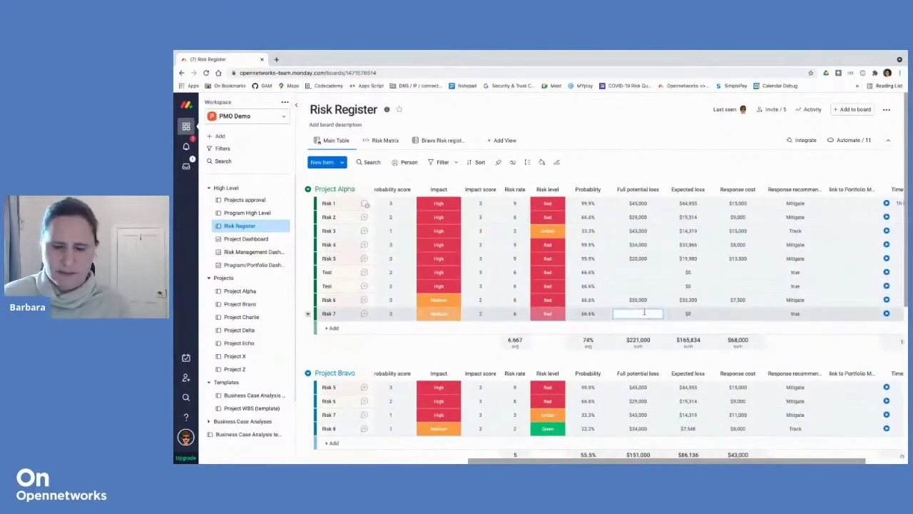
type("70")
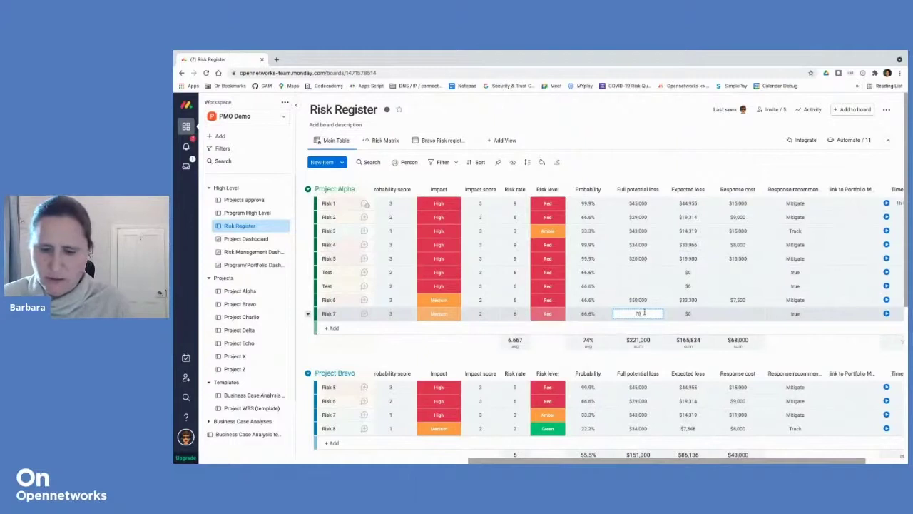
type("000")
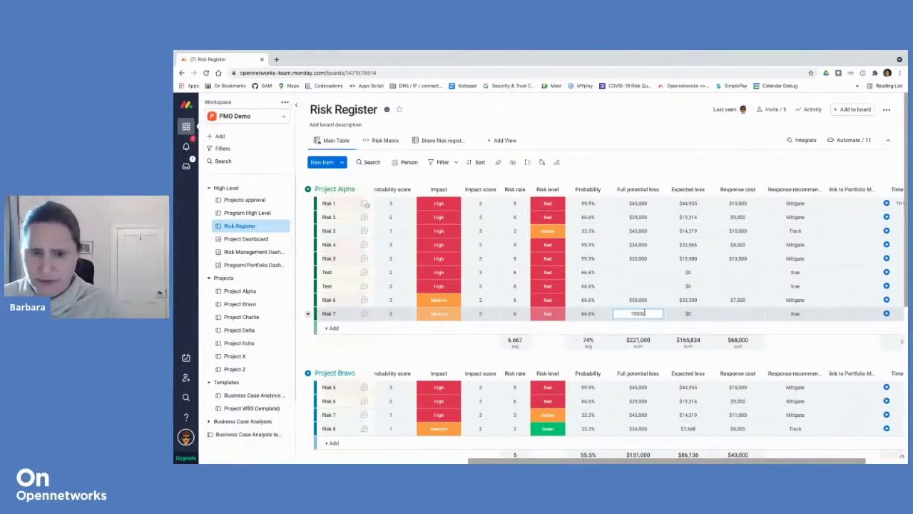
key("Return")
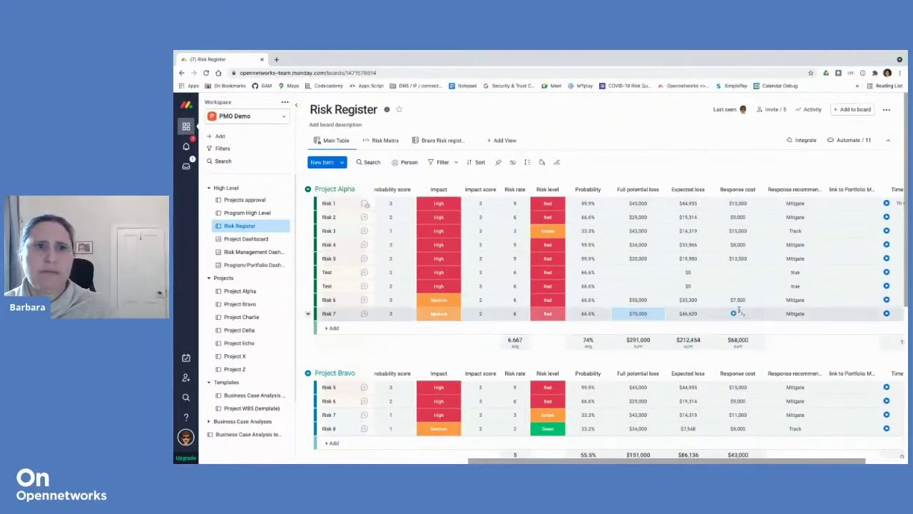
left_click(745, 316)
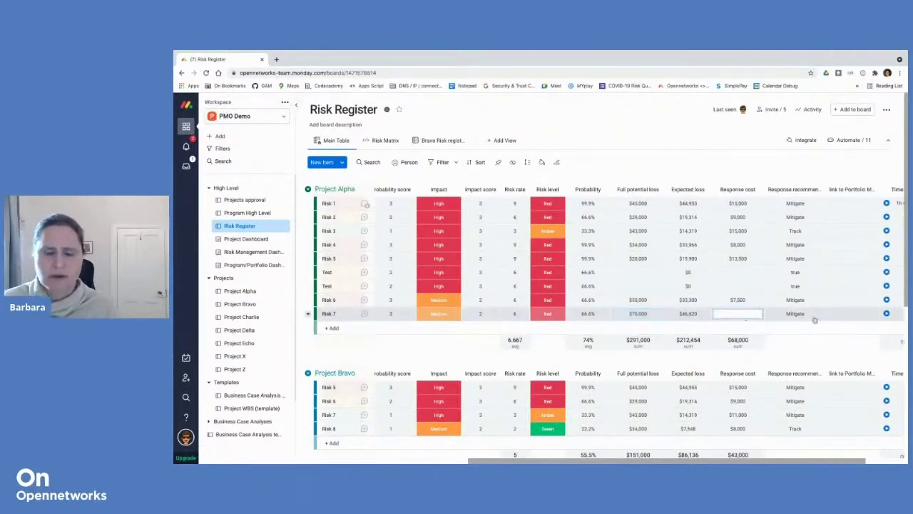
type("10")
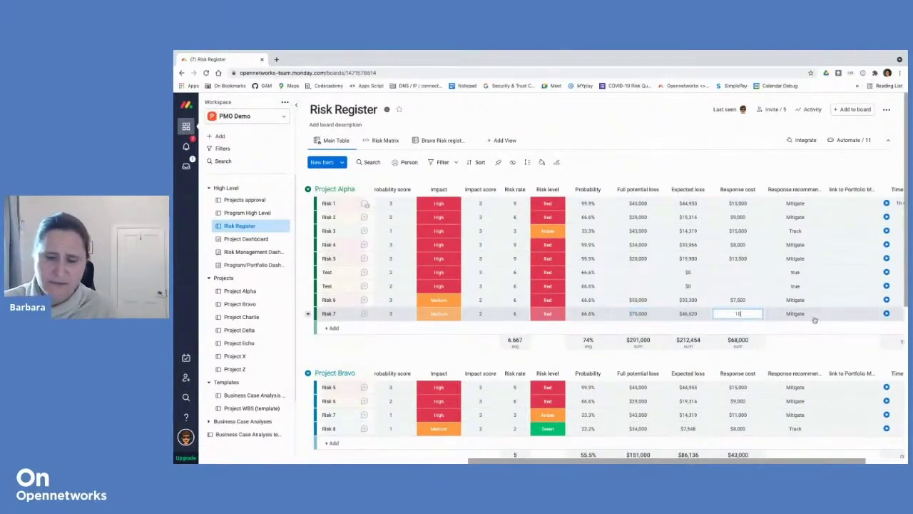
type(",000")
key("Return")
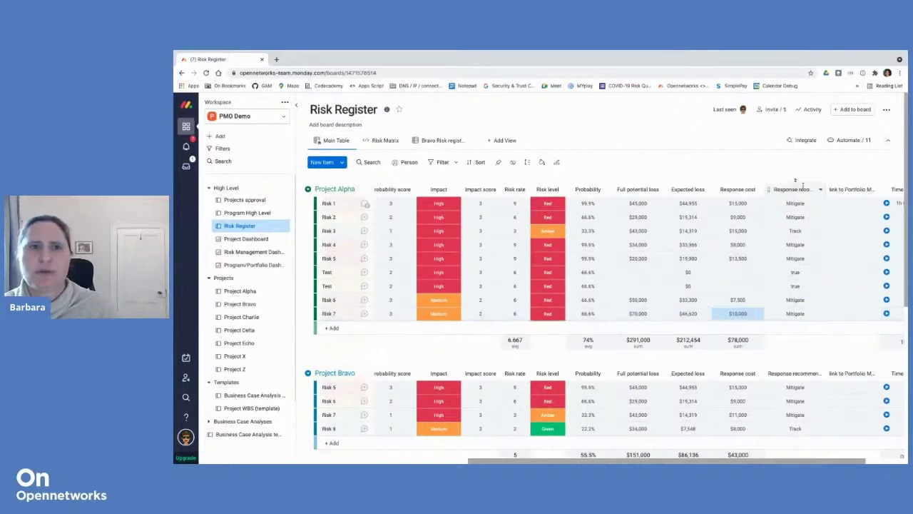
left_click(801, 315)
left_click(748, 162)
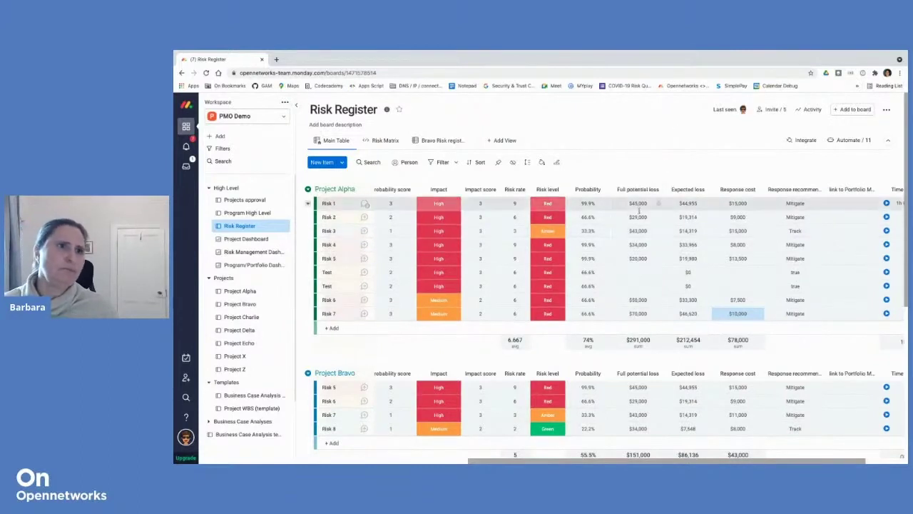
Switch to the Risk Management Dashboard from the left sidebar.
scroll(639, 214, "down", 1)
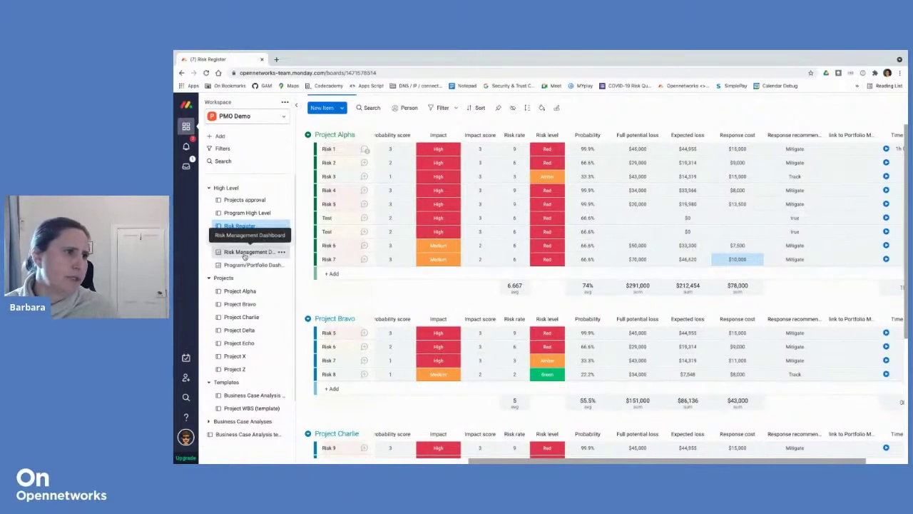
left_click(244, 253)
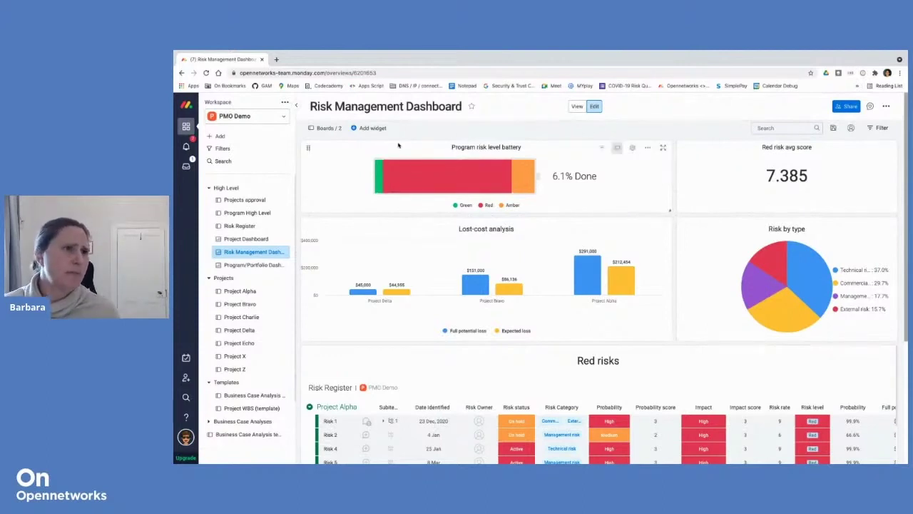
left_click(324, 129)
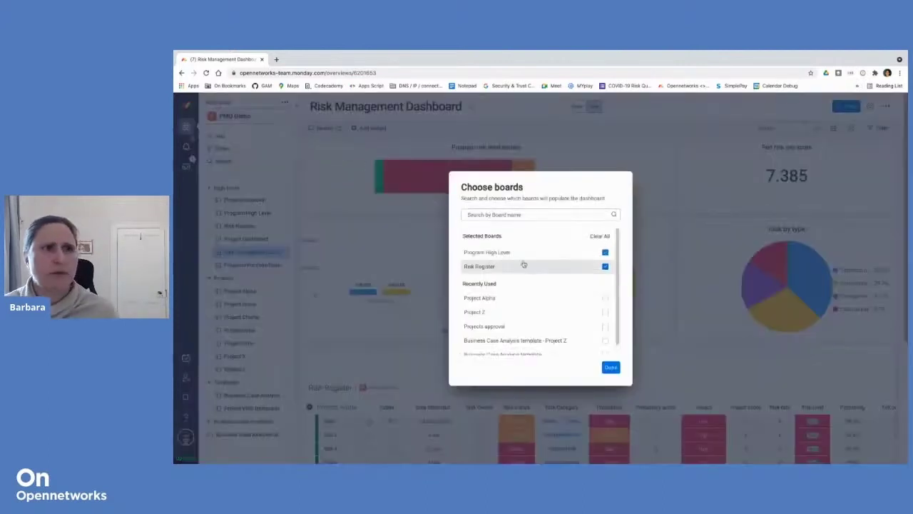
left_click(611, 368)
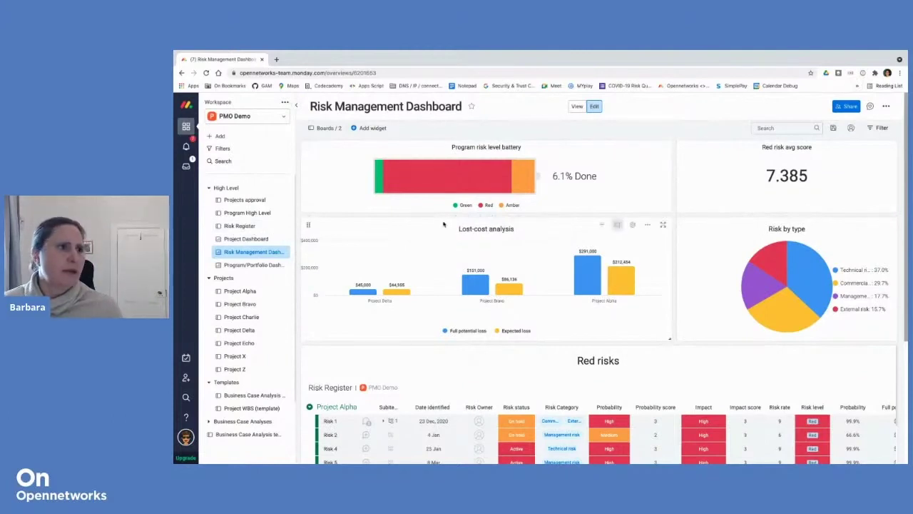
mouse_move(525, 191)
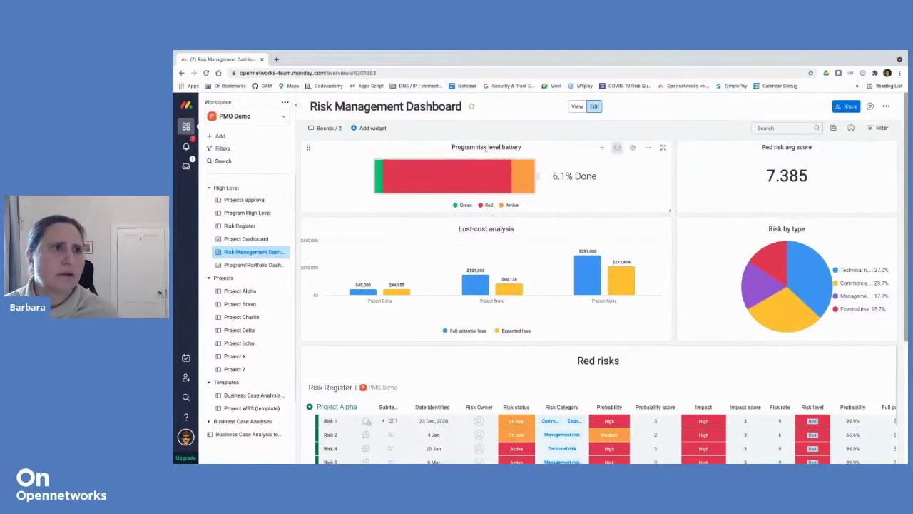
mouse_move(480, 189)
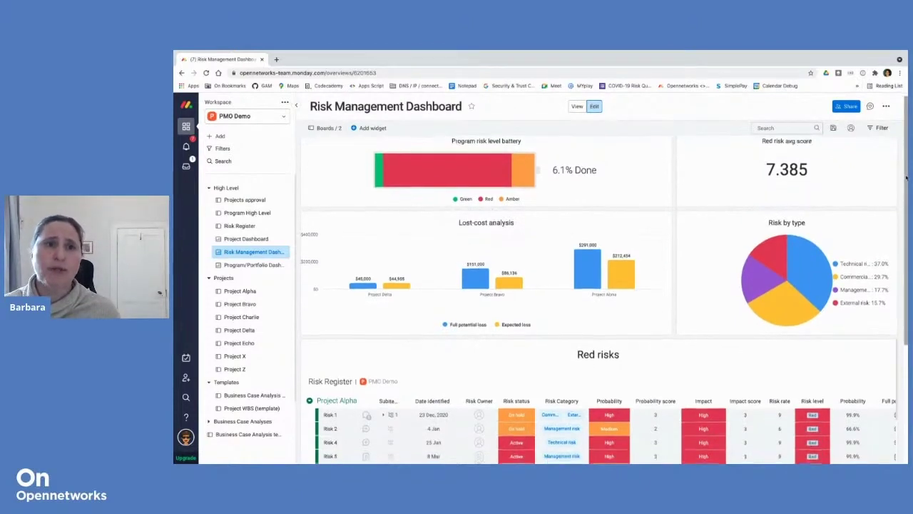
scroll(448, 229, "down", 1)
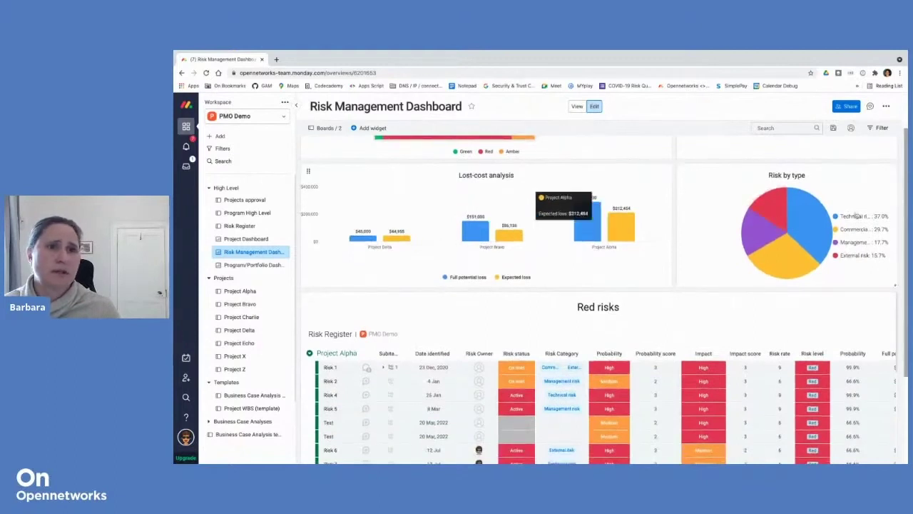
mouse_move(773, 253)
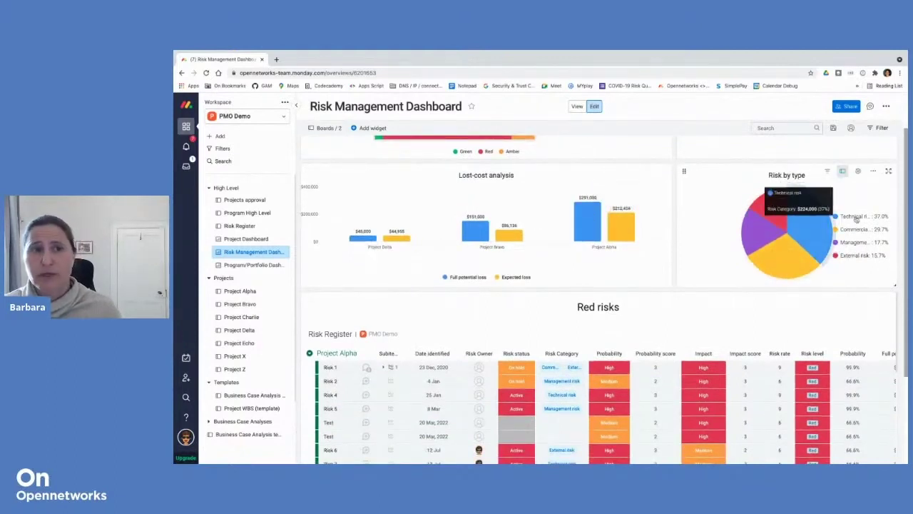
left_click_drag(905, 210, 905, 281)
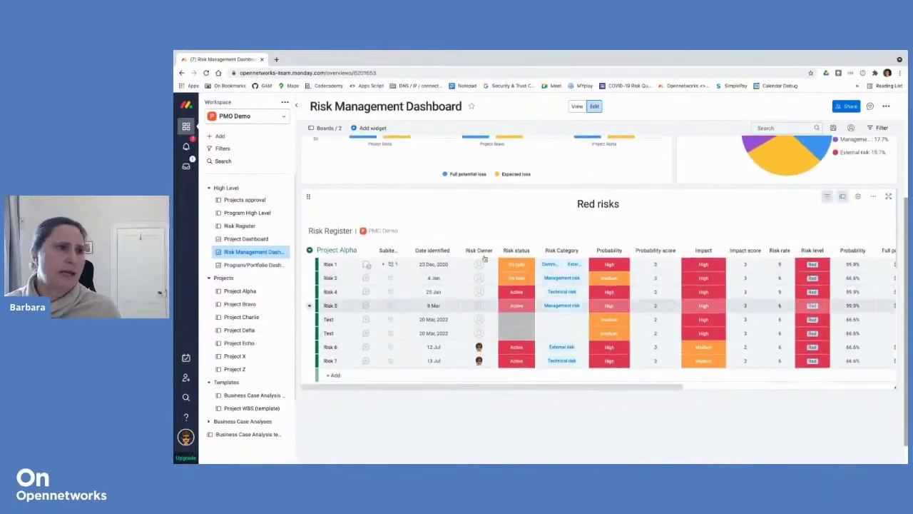